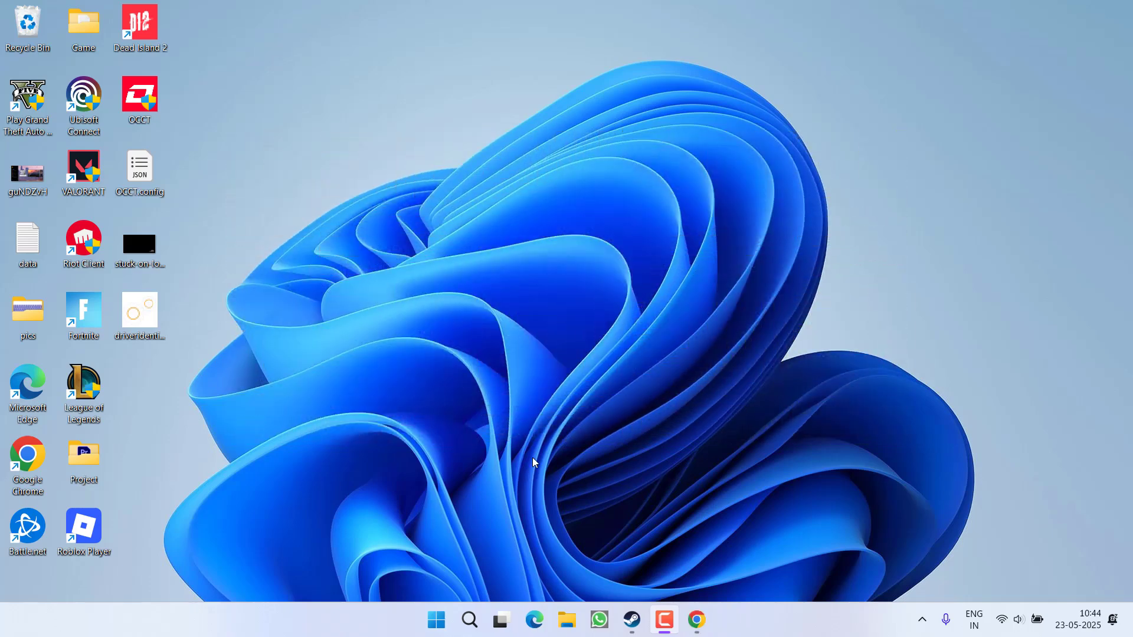
Step: Set the Stumble Guys controller override to 'Disable Steam Input' in its Properties
{"action": "left_click", "coordinate": [632, 620]}
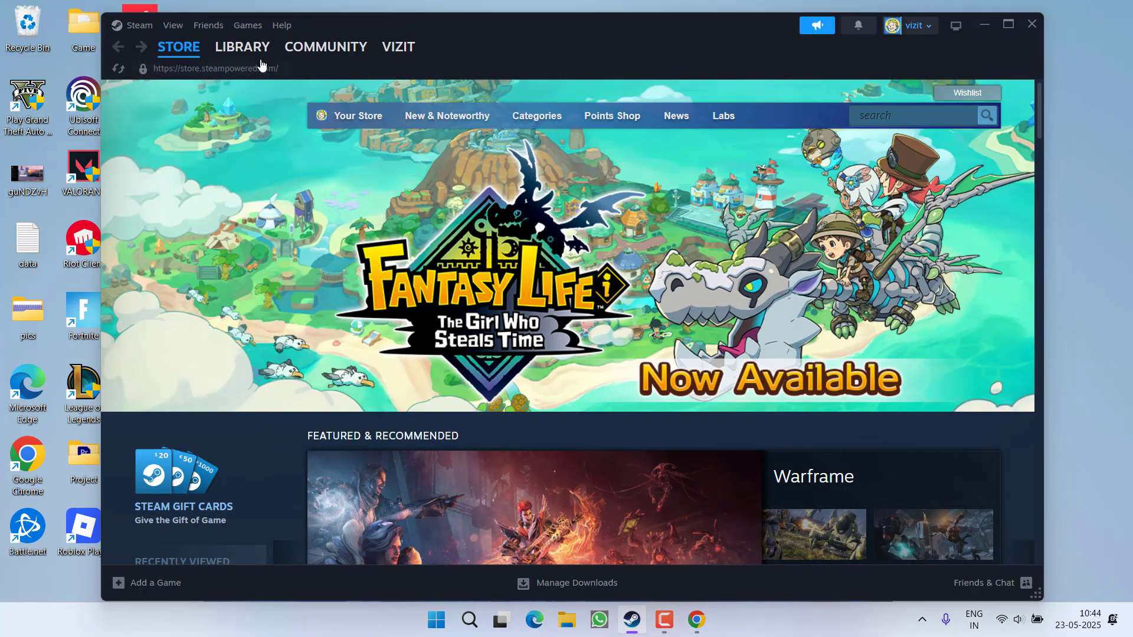
{"action": "left_click", "coordinate": [246, 49]}
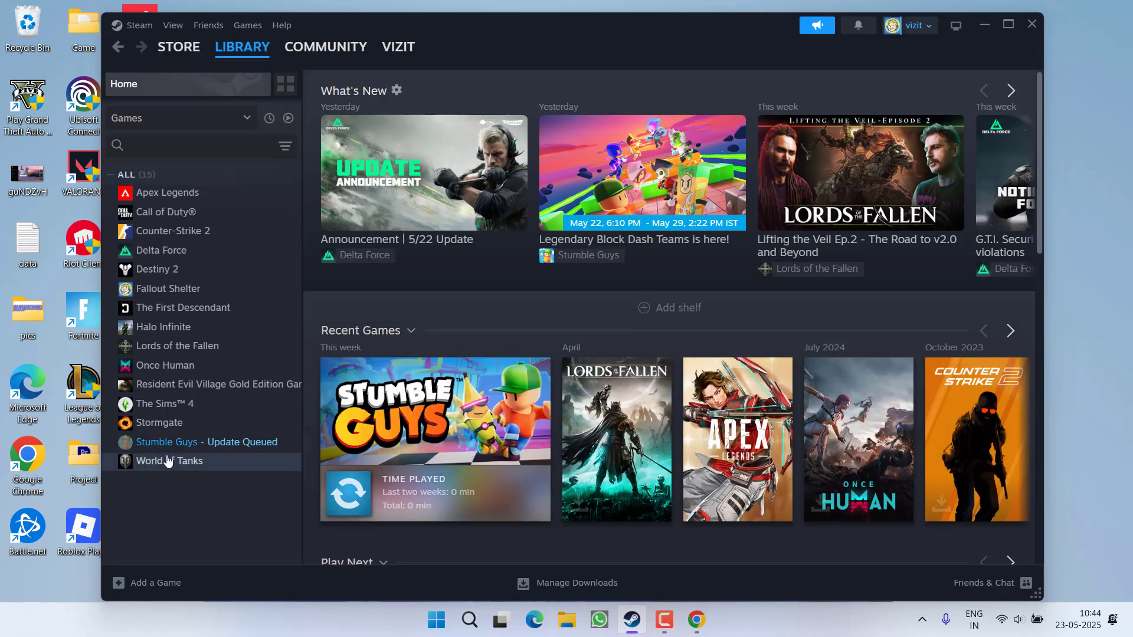
{"action": "right_click", "coordinate": [176, 445]}
{"action": "left_click", "coordinate": [215, 551]}
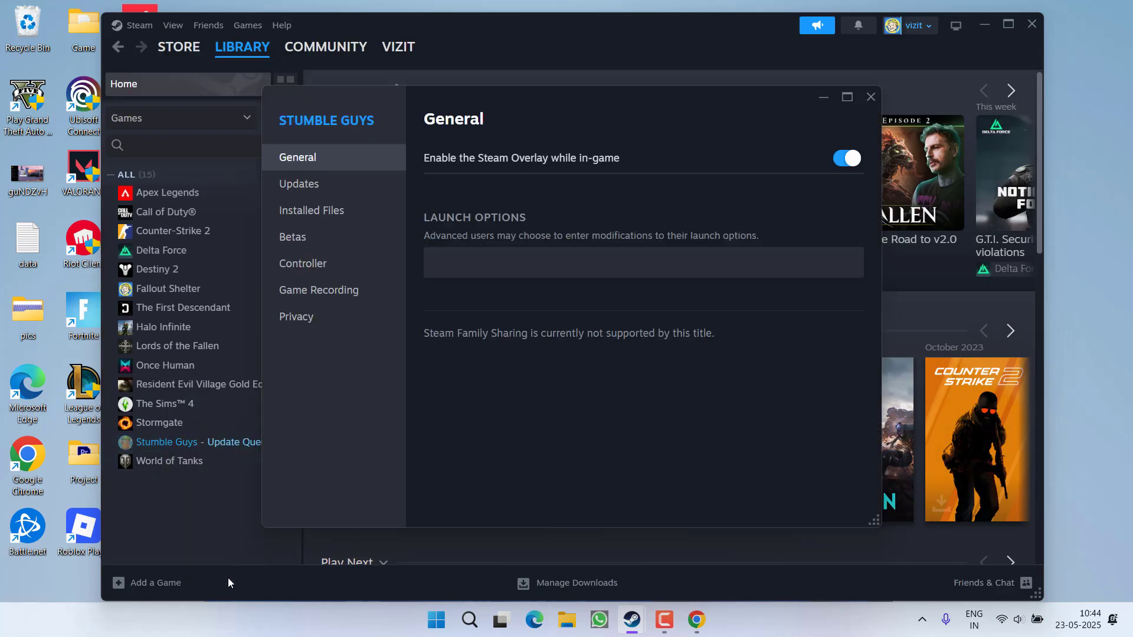
{"action": "left_click", "coordinate": [322, 266]}
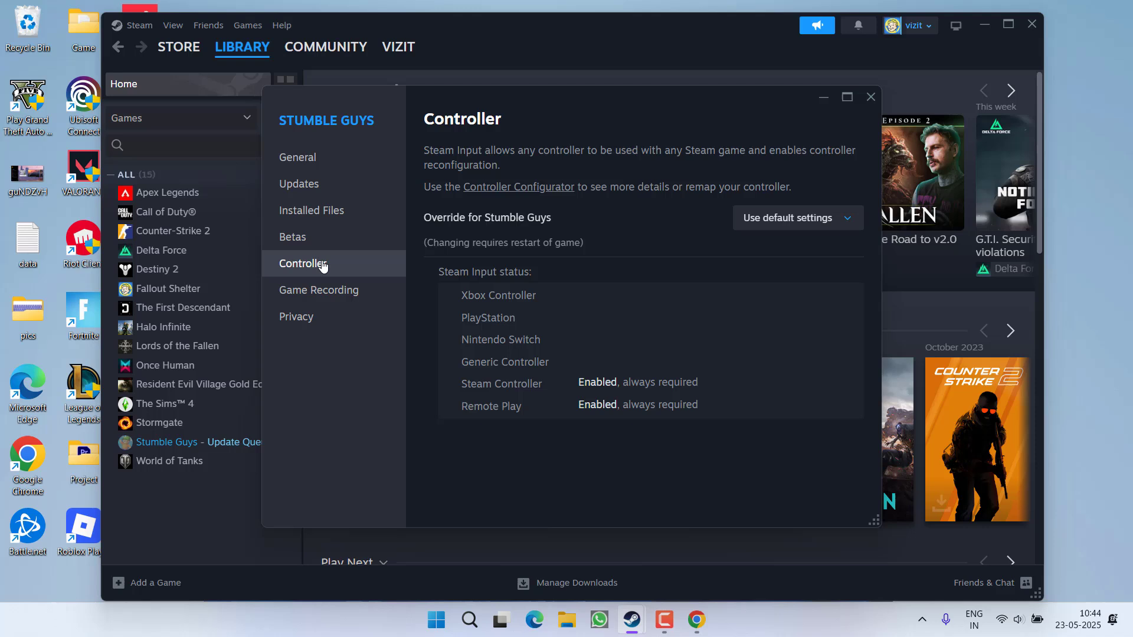
{"action": "left_click", "coordinate": [781, 219]}
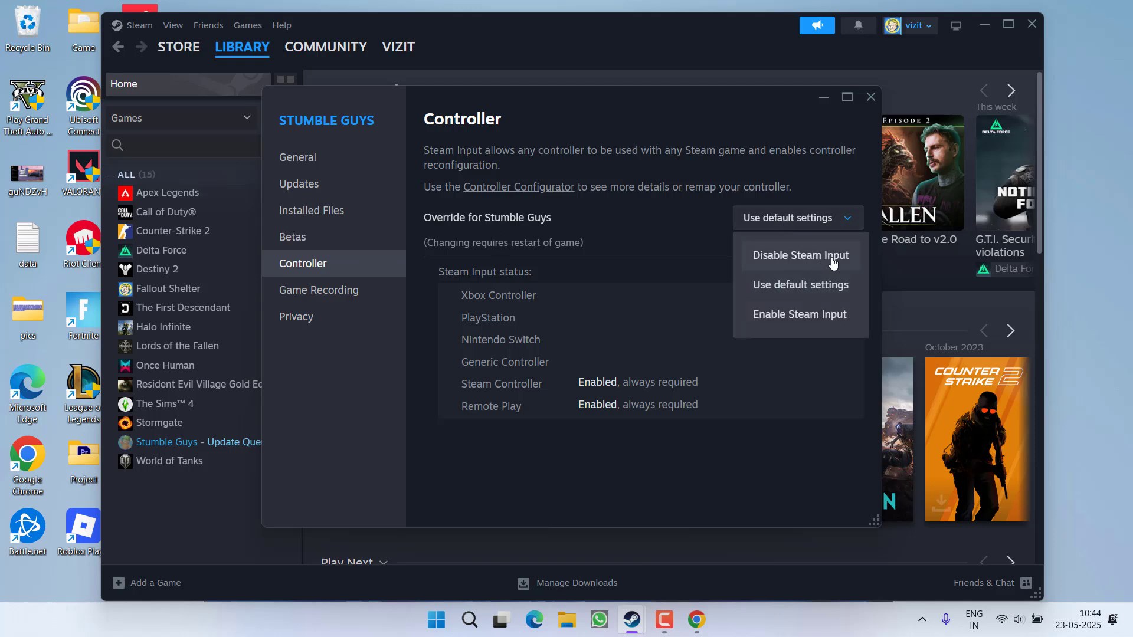
{"action": "left_click", "coordinate": [797, 253]}
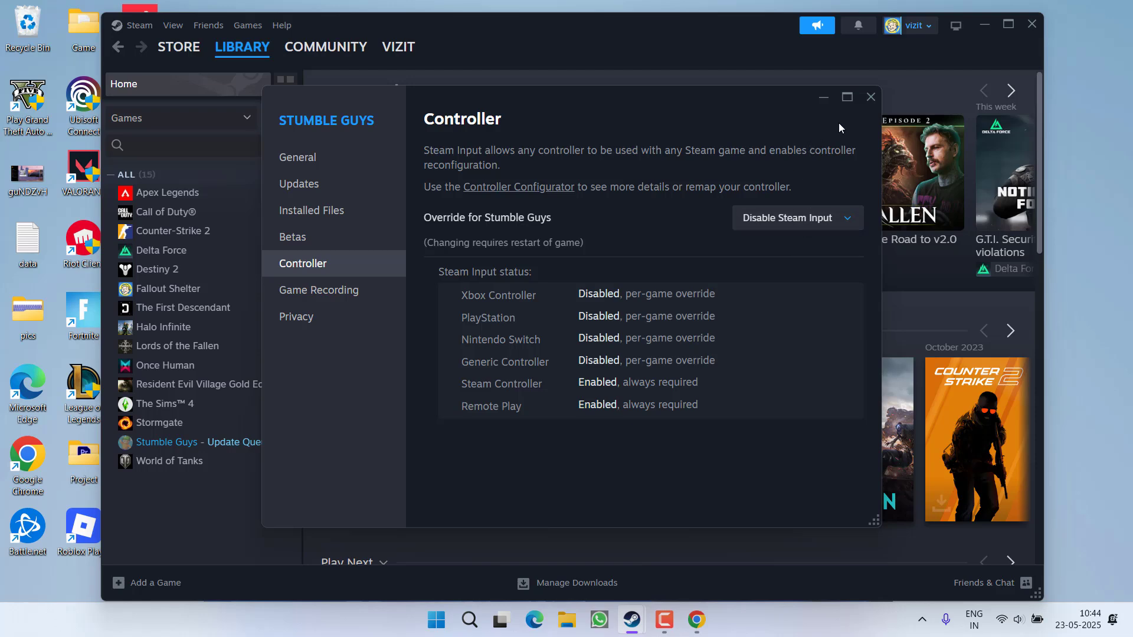
{"action": "left_click", "coordinate": [869, 100]}
Step: Exit Steam from its tray icon and bring up Chrome on the DS4Windows site
{"action": "left_click", "coordinate": [1033, 28]}
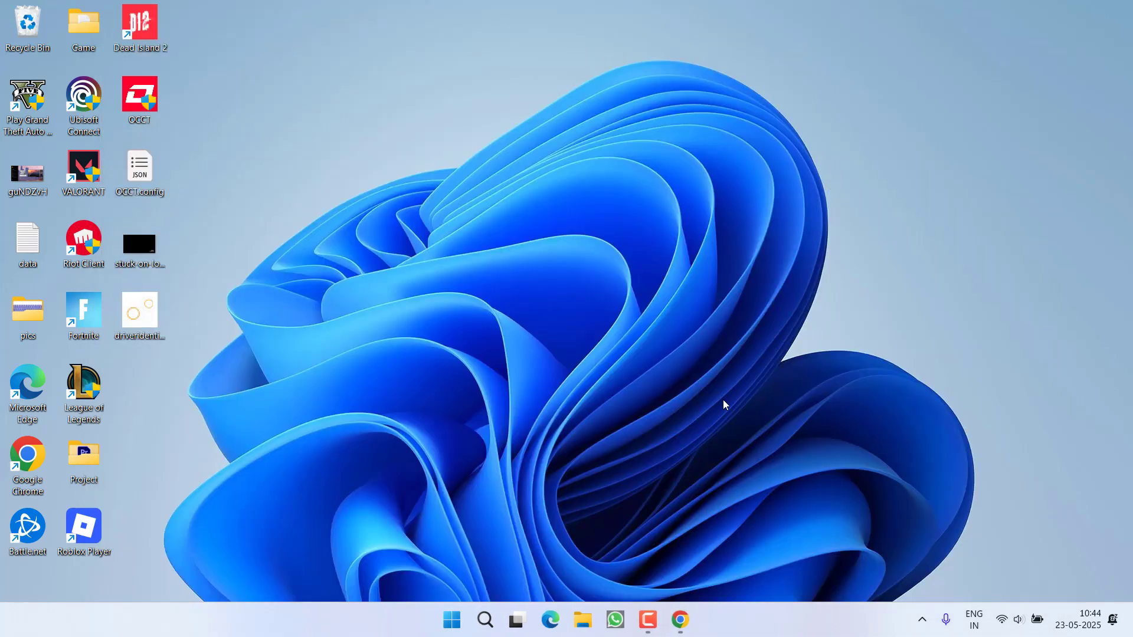
{"action": "left_click", "coordinate": [922, 621]}
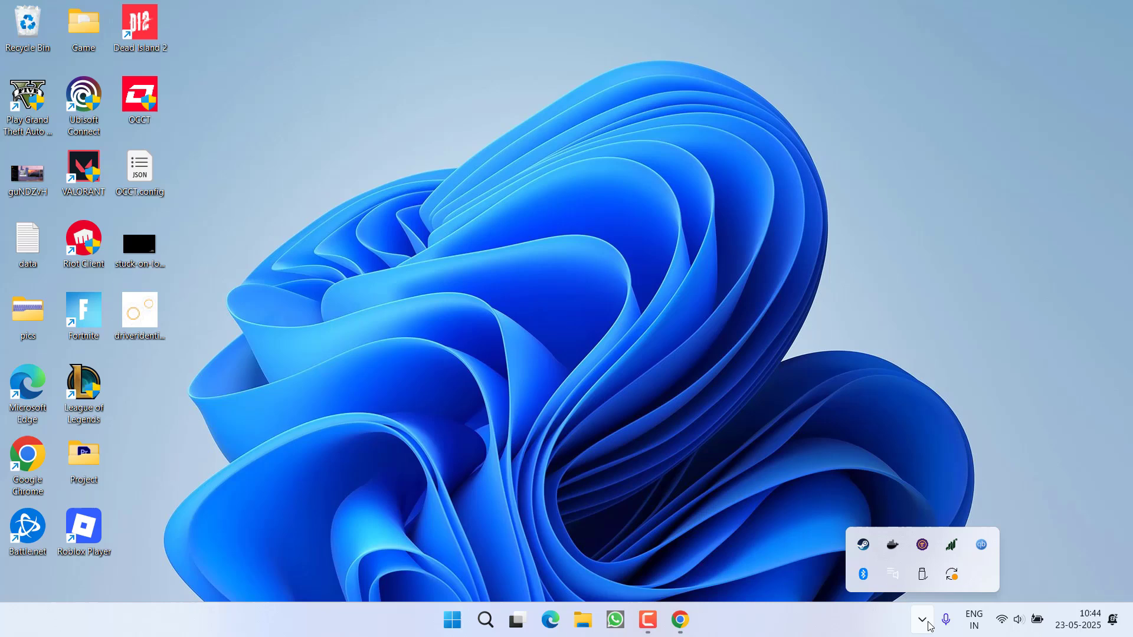
{"action": "right_click", "coordinate": [864, 546]}
{"action": "left_click", "coordinate": [903, 531]}
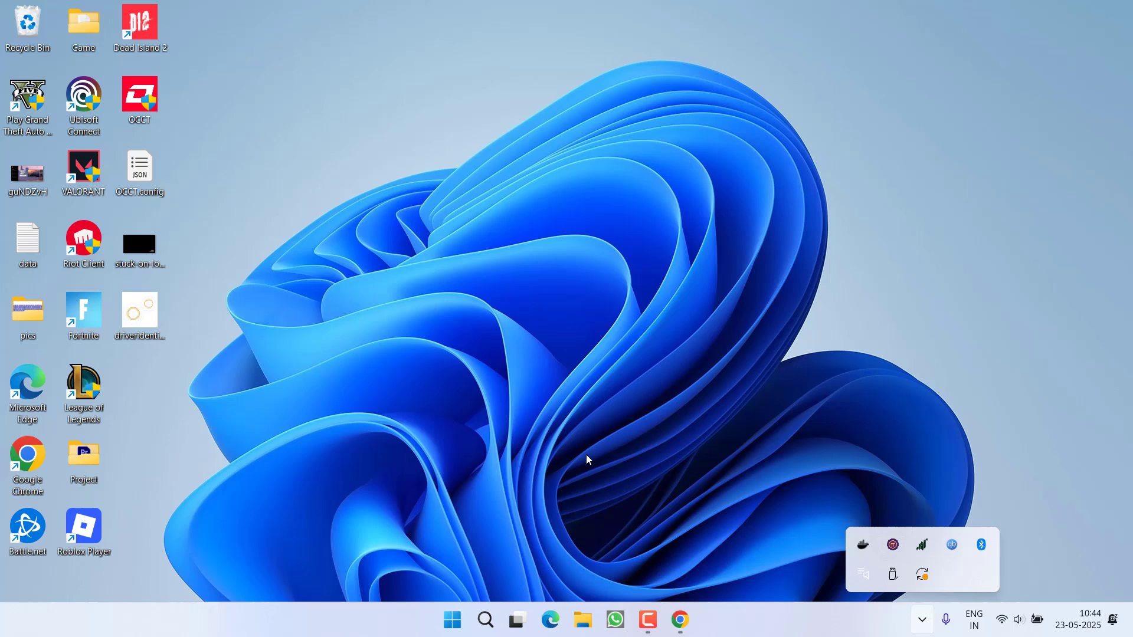
{"action": "left_click", "coordinate": [673, 626]}
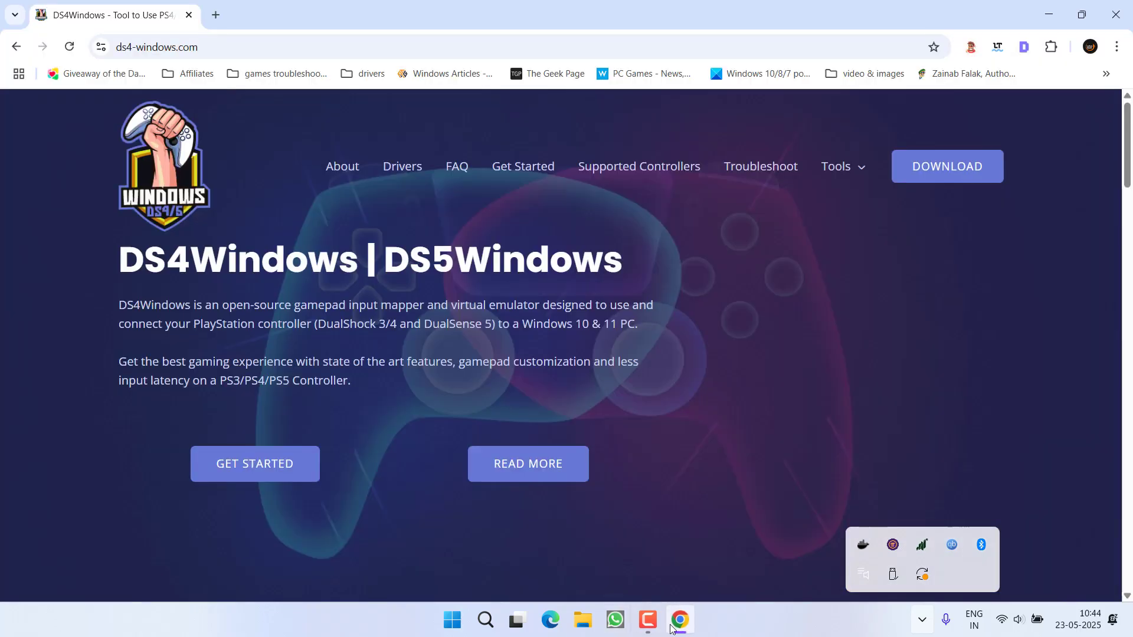
Step: Download the DS4Windows_3.3.3_x64 zip from the DOWNLOAD page and save it to the Desktop
{"action": "left_click_drag", "start_coordinate": [110, 262], "coordinate": [431, 266]}
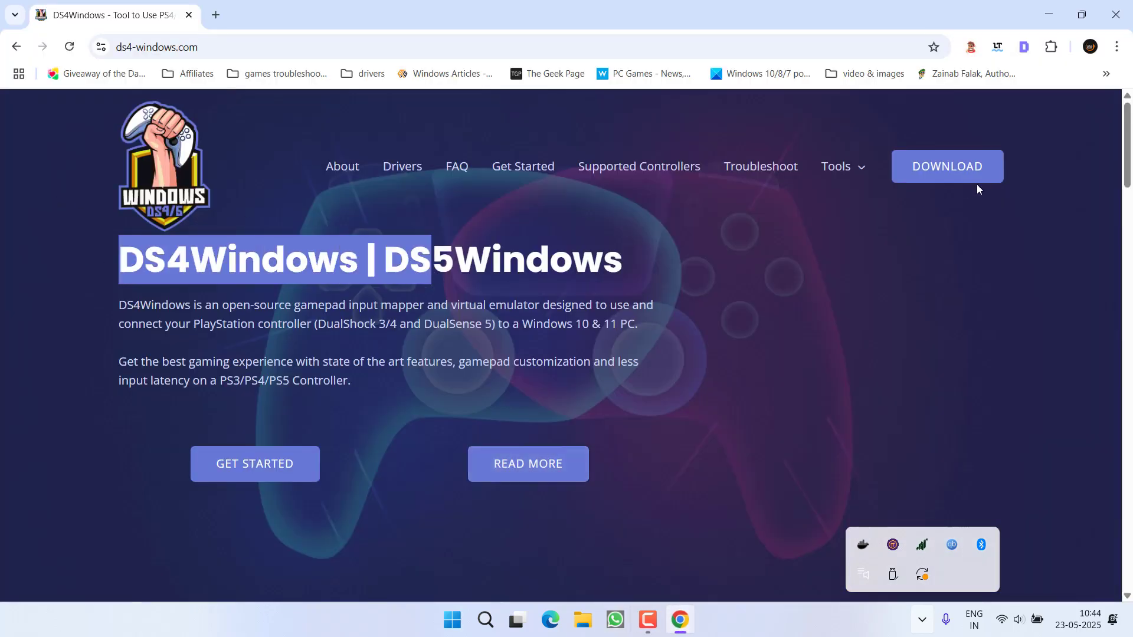
{"action": "left_click", "coordinate": [948, 167]}
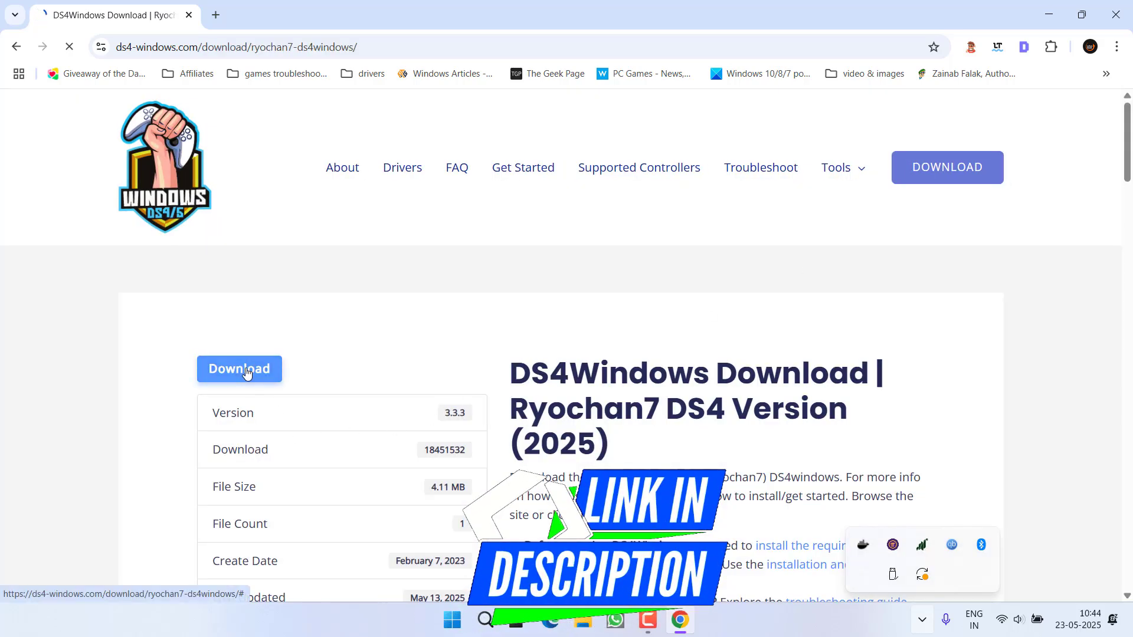
{"action": "left_click", "coordinate": [262, 373]}
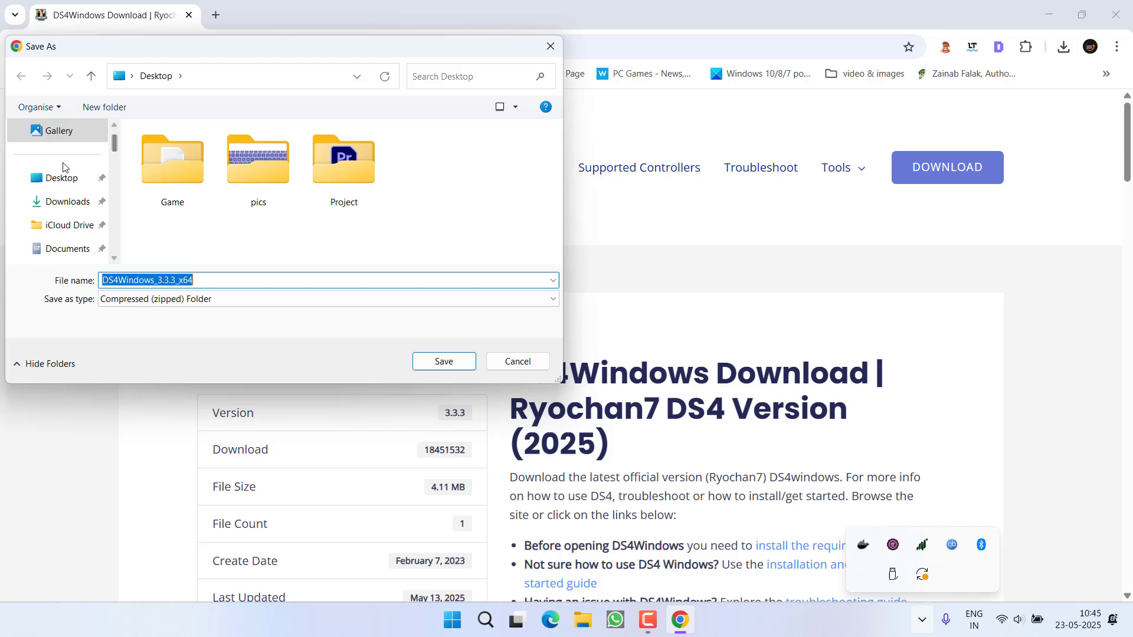
{"action": "left_click", "coordinate": [64, 177]}
{"action": "left_click", "coordinate": [443, 362]}
Step: Extract the DS4Windows folder from the downloaded zip onto the desktop
{"action": "left_click", "coordinate": [1048, 14]}
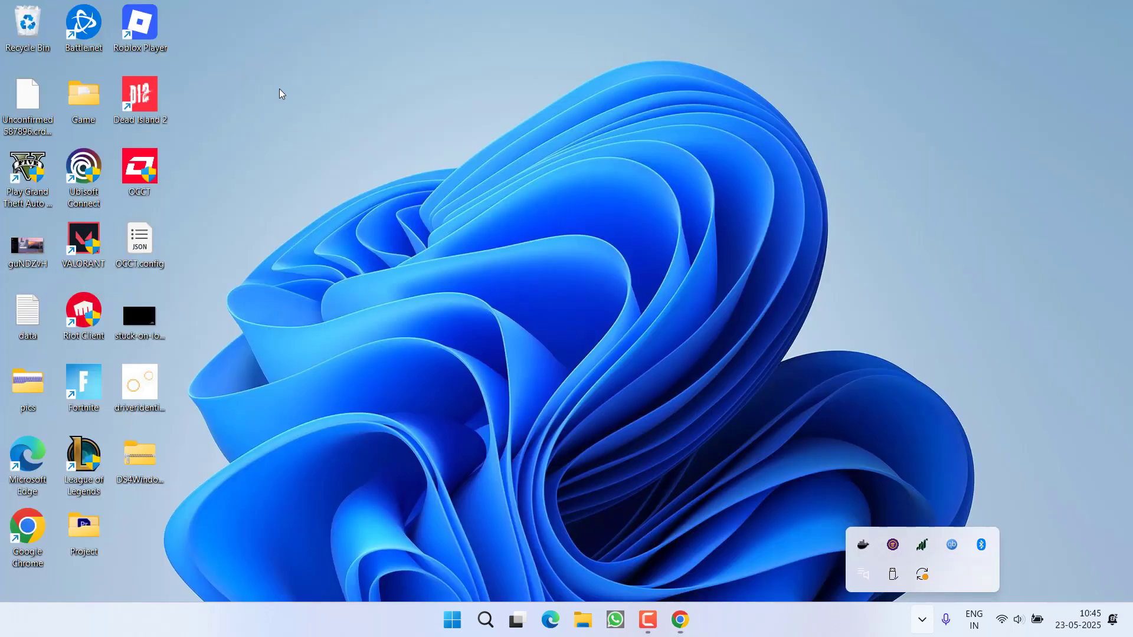
{"action": "double_click", "coordinate": [136, 451]}
{"action": "left_click", "coordinate": [408, 215]}
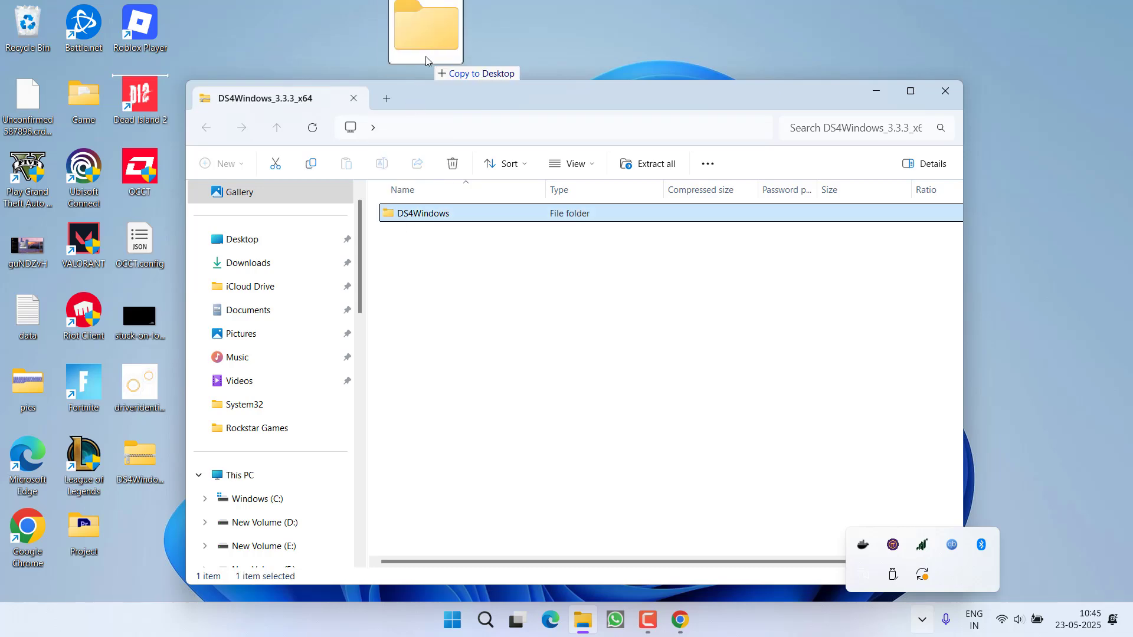
{"action": "left_click_drag", "start_coordinate": [408, 215], "coordinate": [491, 62]}
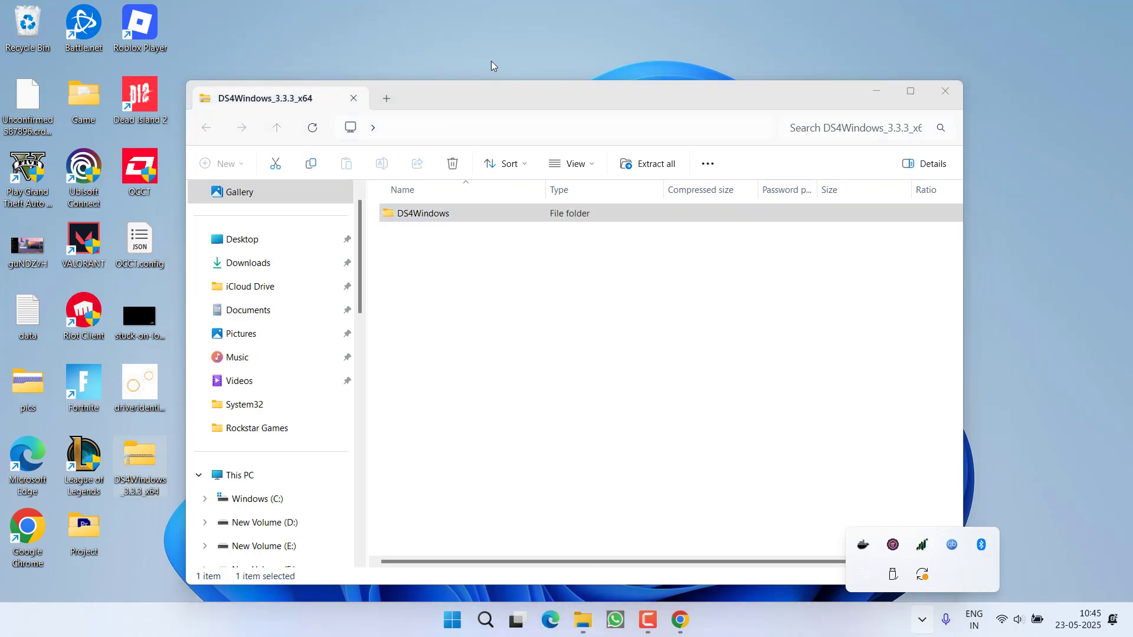
{"action": "left_click", "coordinate": [948, 93]}
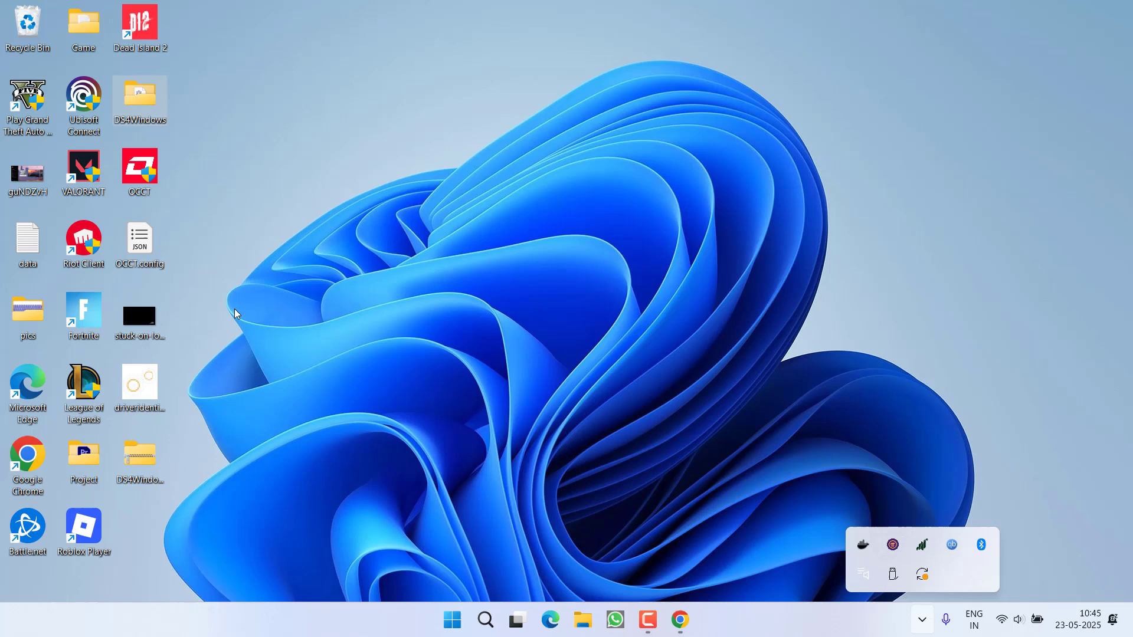
Step: Run DS4Windows.exe from the extracted folder with administrator rights
{"action": "double_click", "coordinate": [135, 97]}
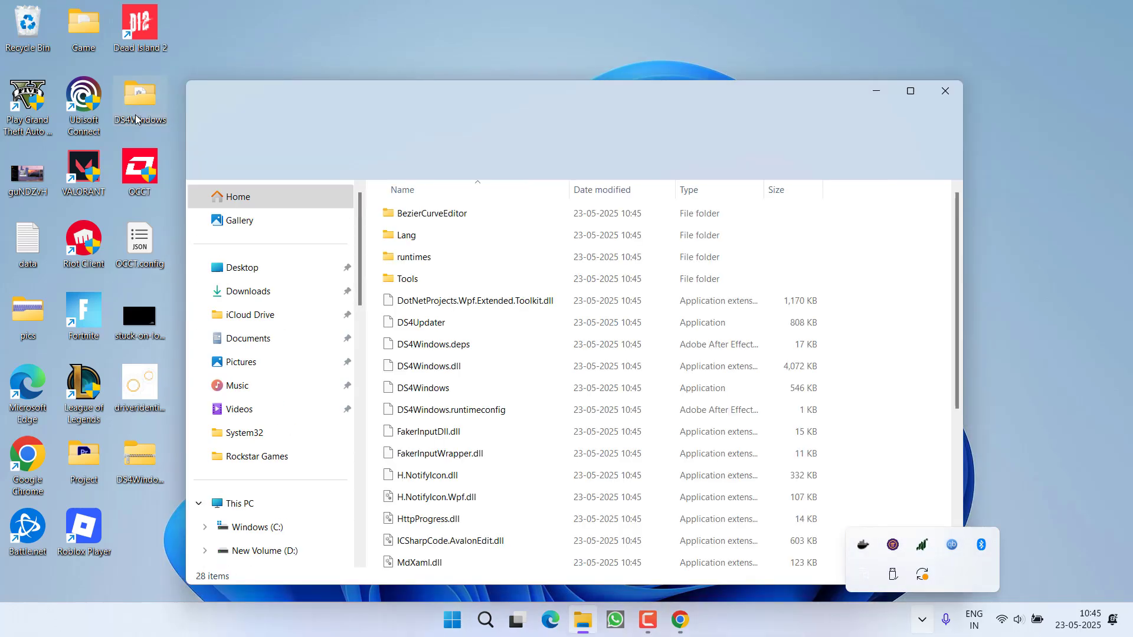
{"action": "left_click", "coordinate": [426, 390]}
{"action": "double_click", "coordinate": [423, 390]}
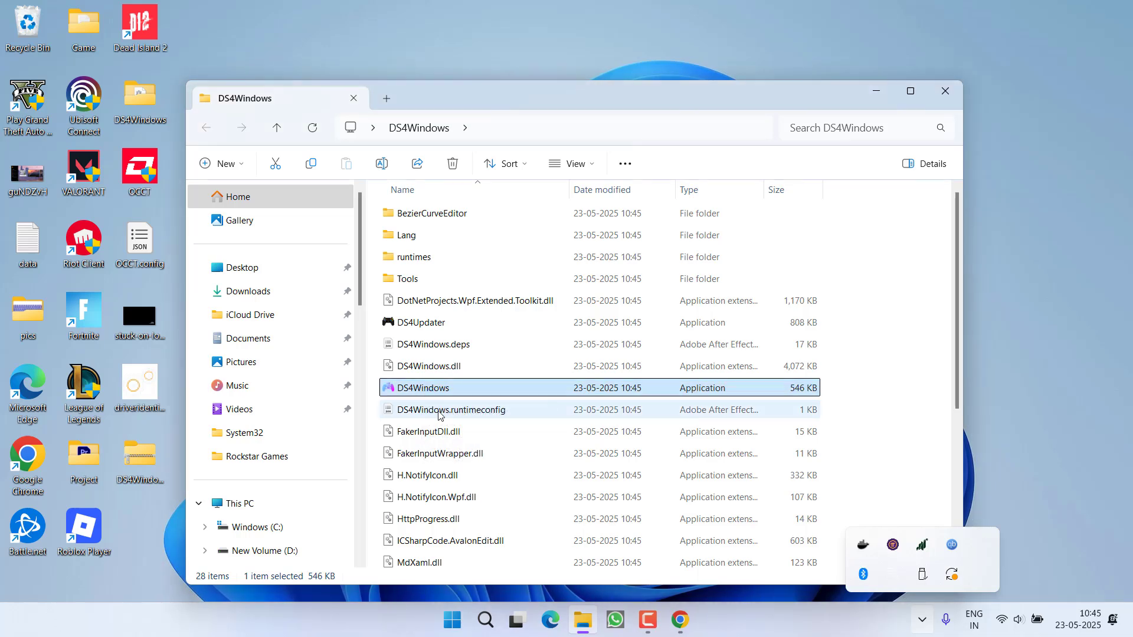
{"action": "left_click", "coordinate": [474, 439]}
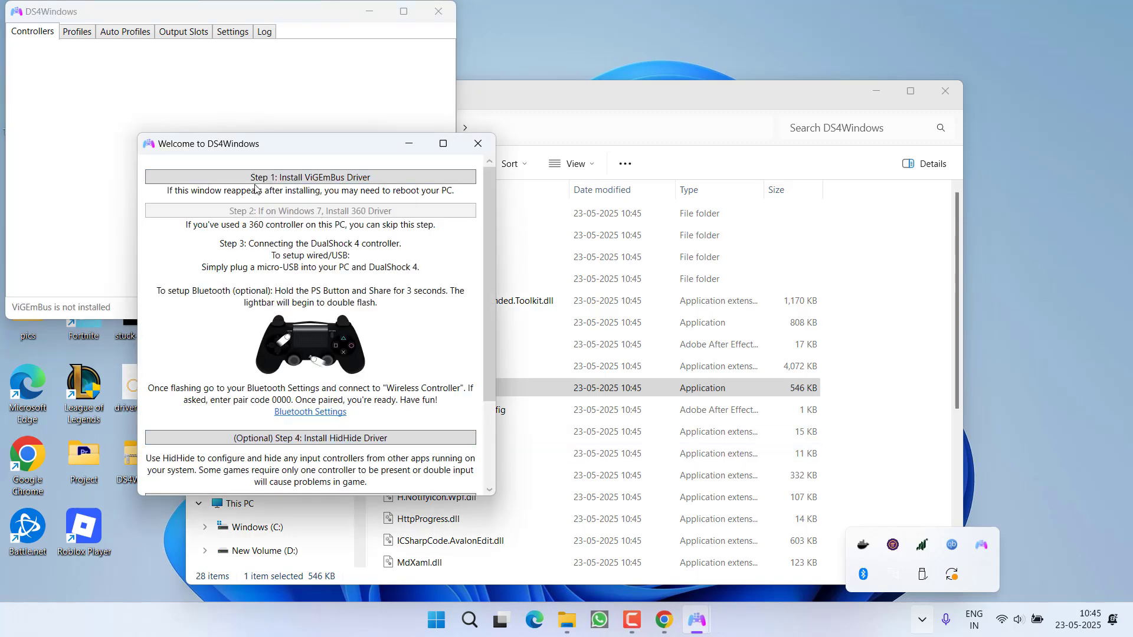
{"action": "scroll", "coordinate": [380, 210], "scroll_direction": "down", "scroll_amount": 3}
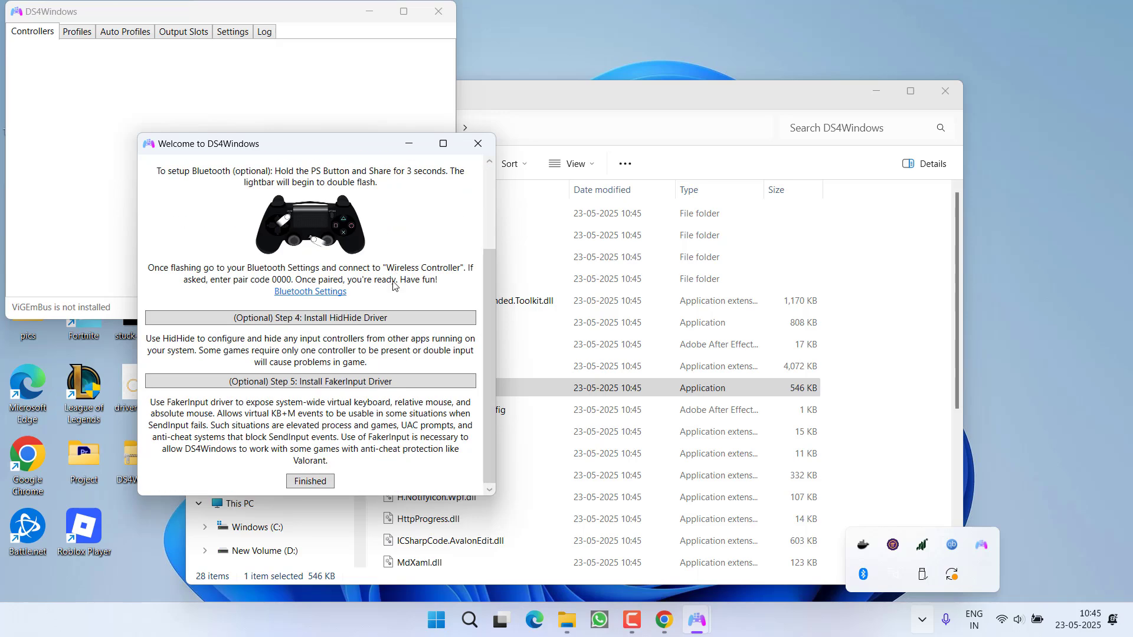
{"action": "scroll", "coordinate": [395, 272], "scroll_direction": "up", "scroll_amount": 3}
{"action": "scroll", "coordinate": [339, 363], "scroll_direction": "down", "scroll_amount": 3}
Step: Finish the Welcome to DS4Windows guide with Enter
{"action": "key", "text": "Return"}
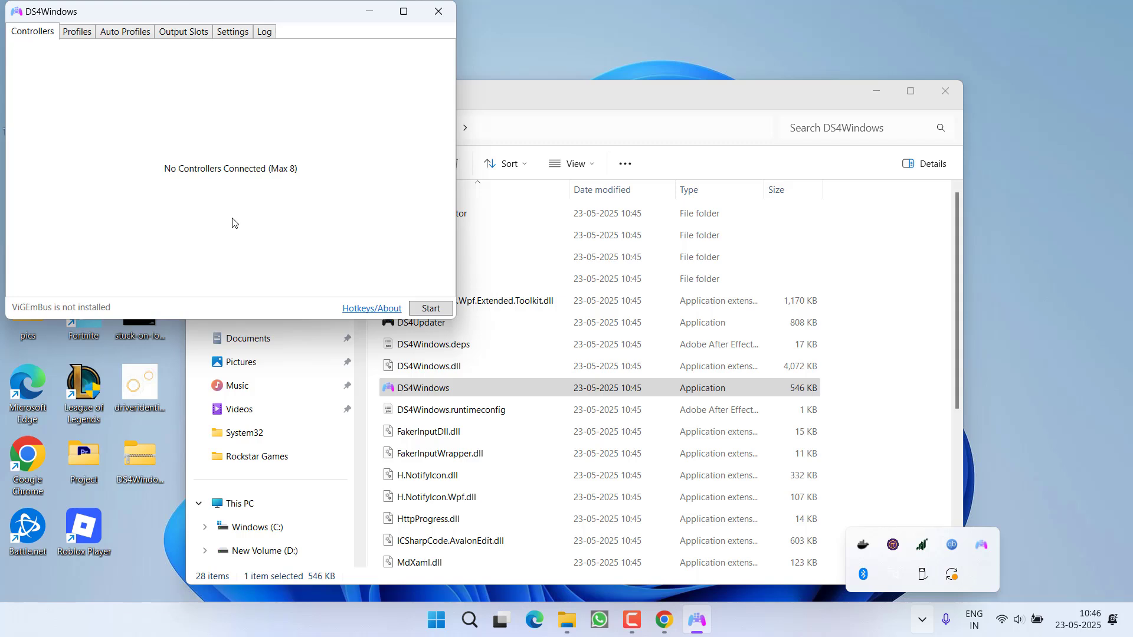
Step: Create a new profile from the Gamepad preset with Xbox 360 output controller and apply it
{"action": "left_click", "coordinate": [79, 32]}
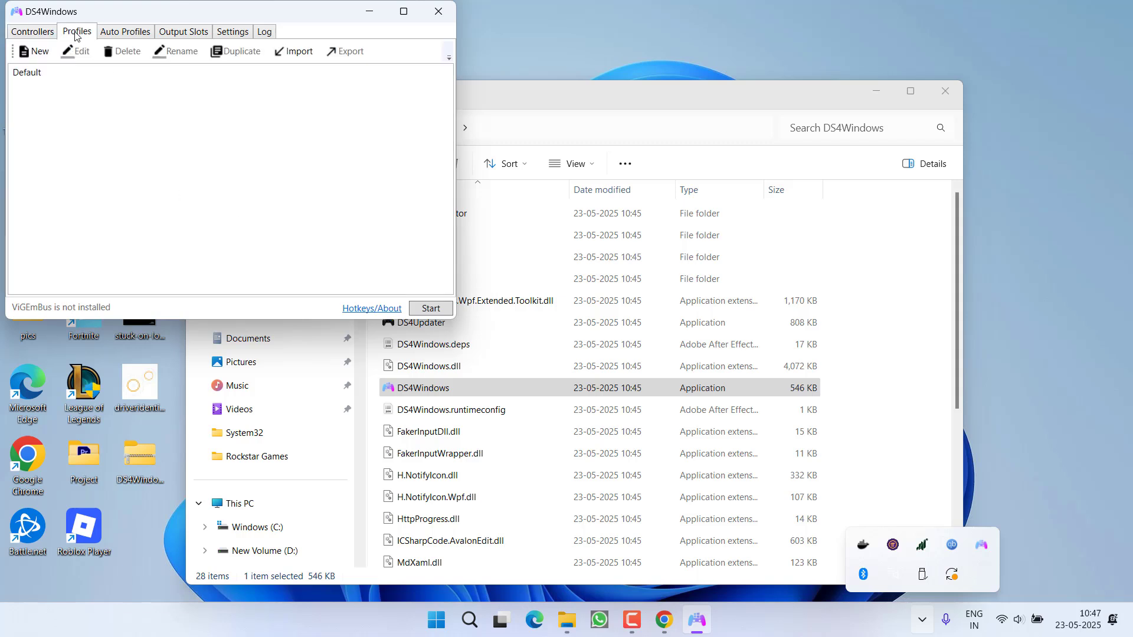
{"action": "left_click", "coordinate": [38, 51]}
{"action": "key", "text": "Return"}
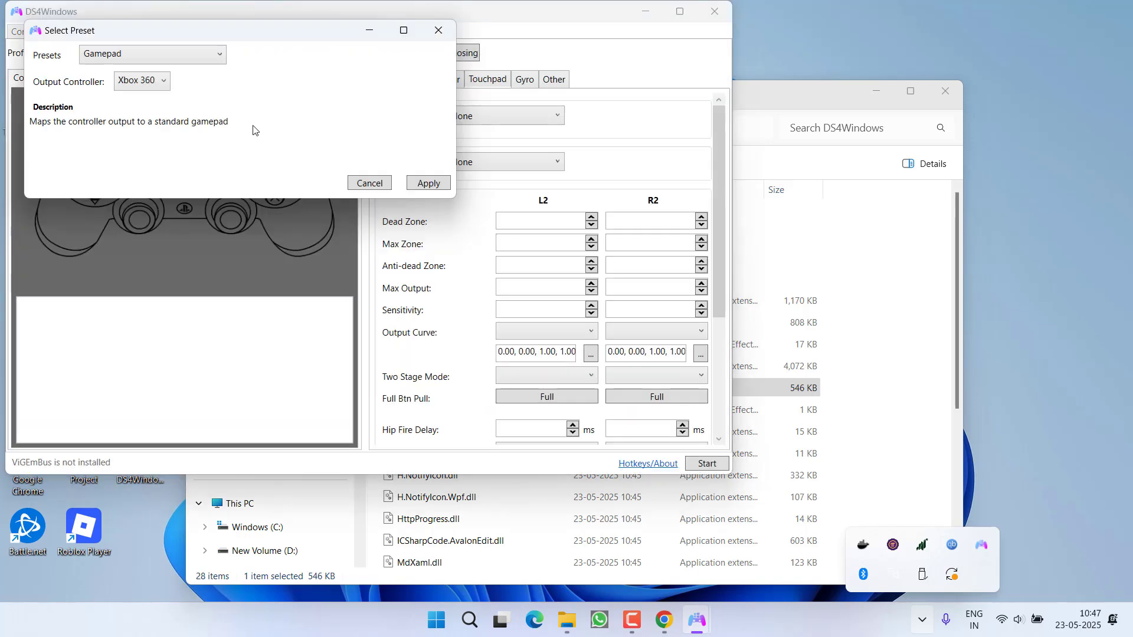
{"action": "left_click", "coordinate": [148, 85]}
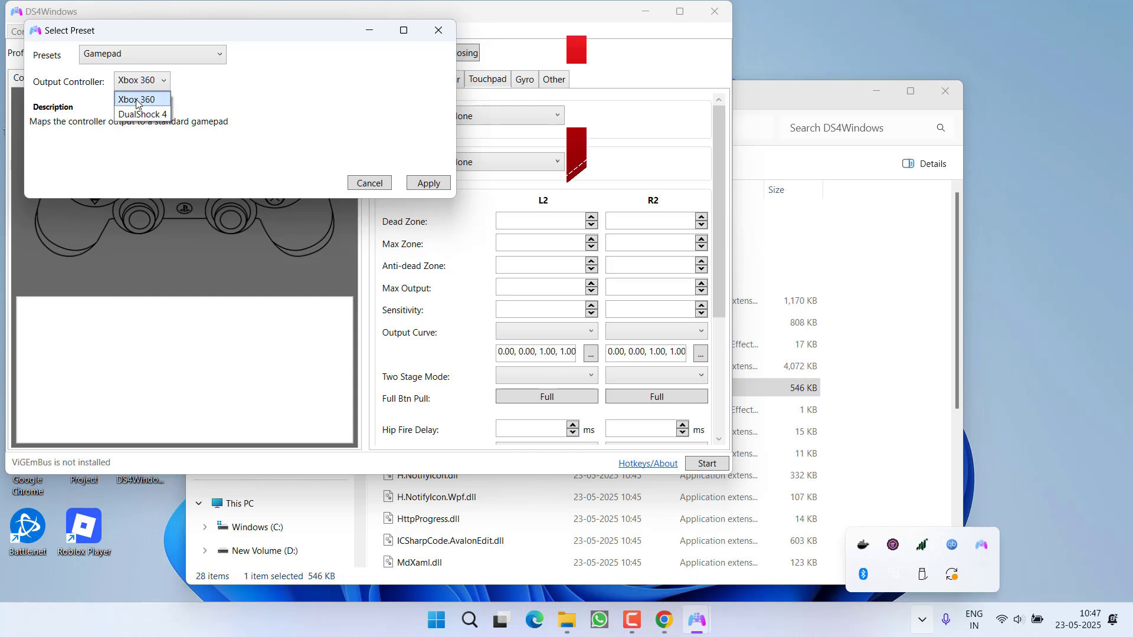
{"action": "left_click", "coordinate": [137, 99]}
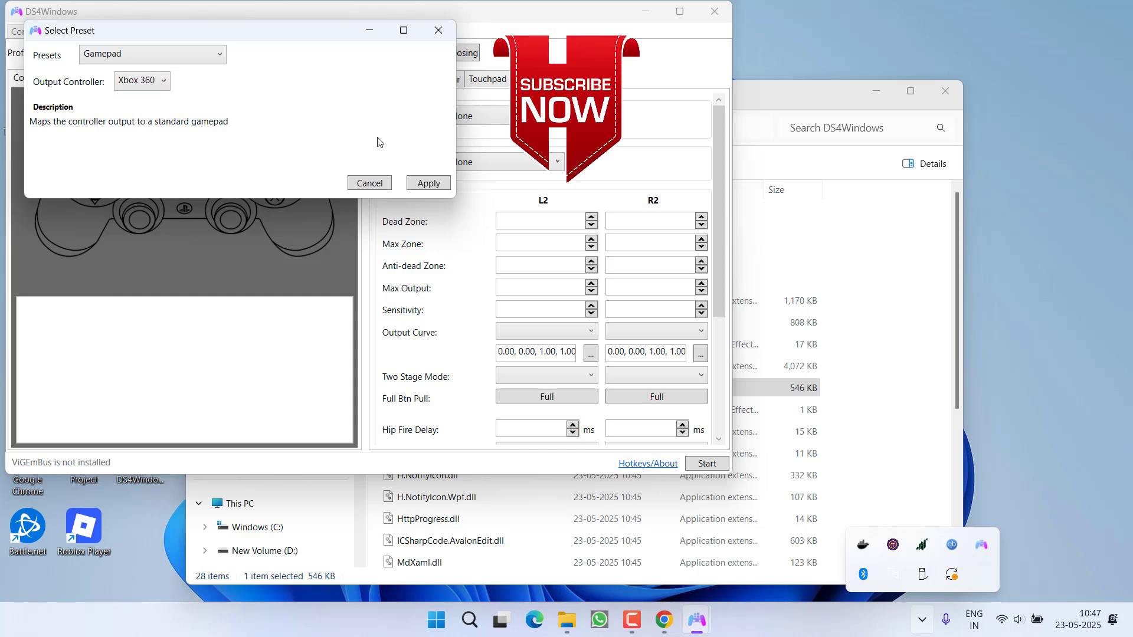
{"action": "left_click", "coordinate": [435, 186]}
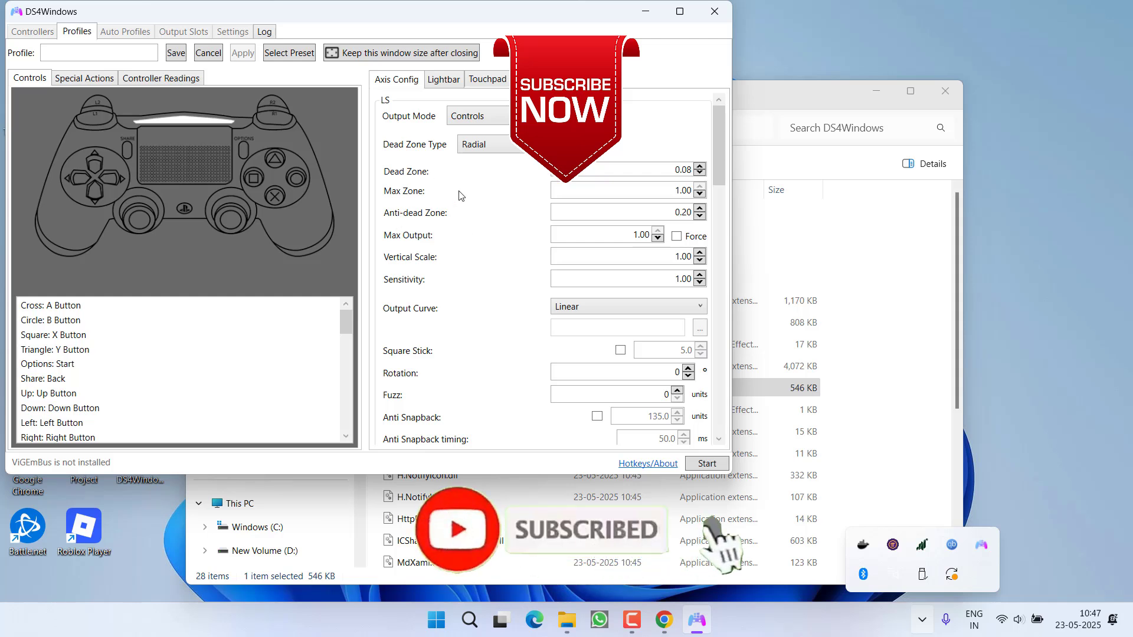
Step: Close the DS4Windows app and its File Explorer folder window
{"action": "left_click", "coordinate": [711, 15]}
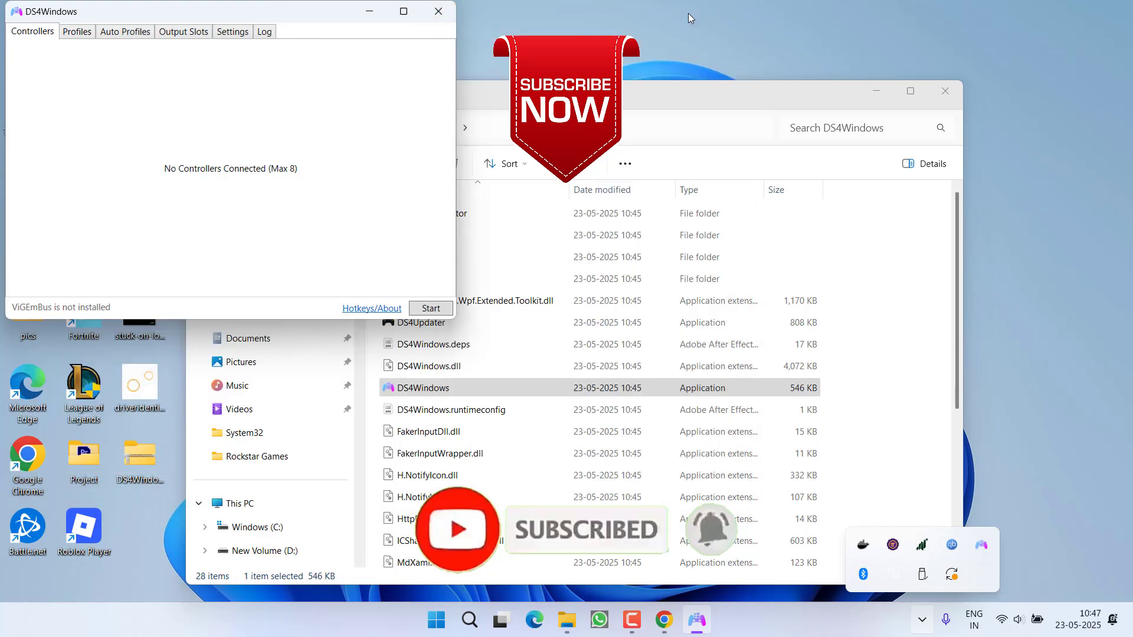
{"action": "left_click", "coordinate": [434, 11]}
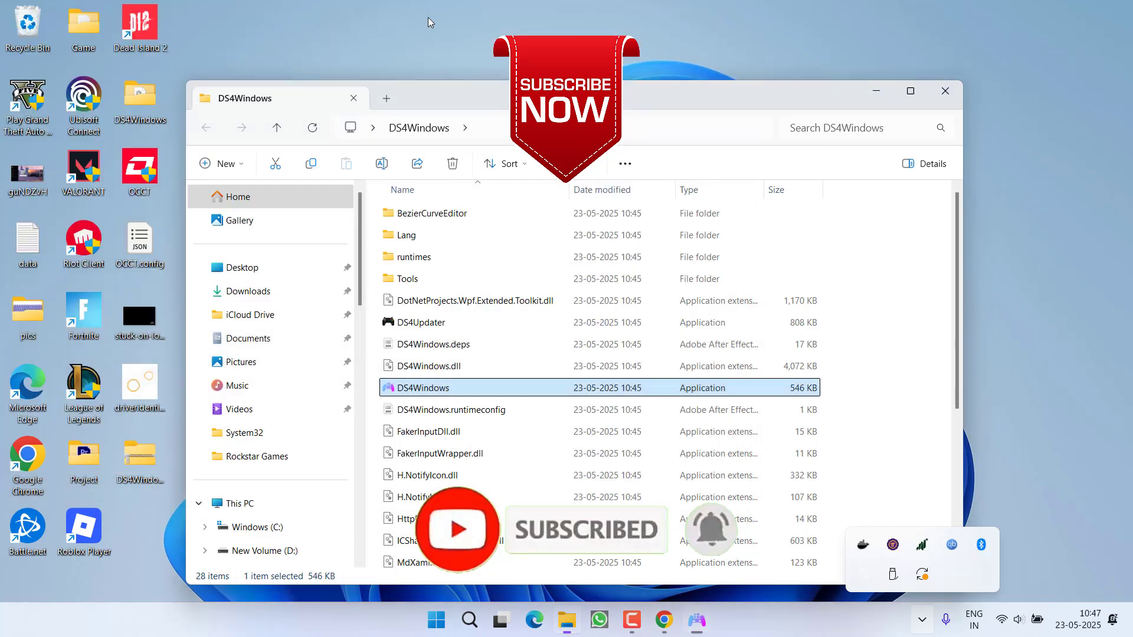
{"action": "left_click", "coordinate": [945, 90]}
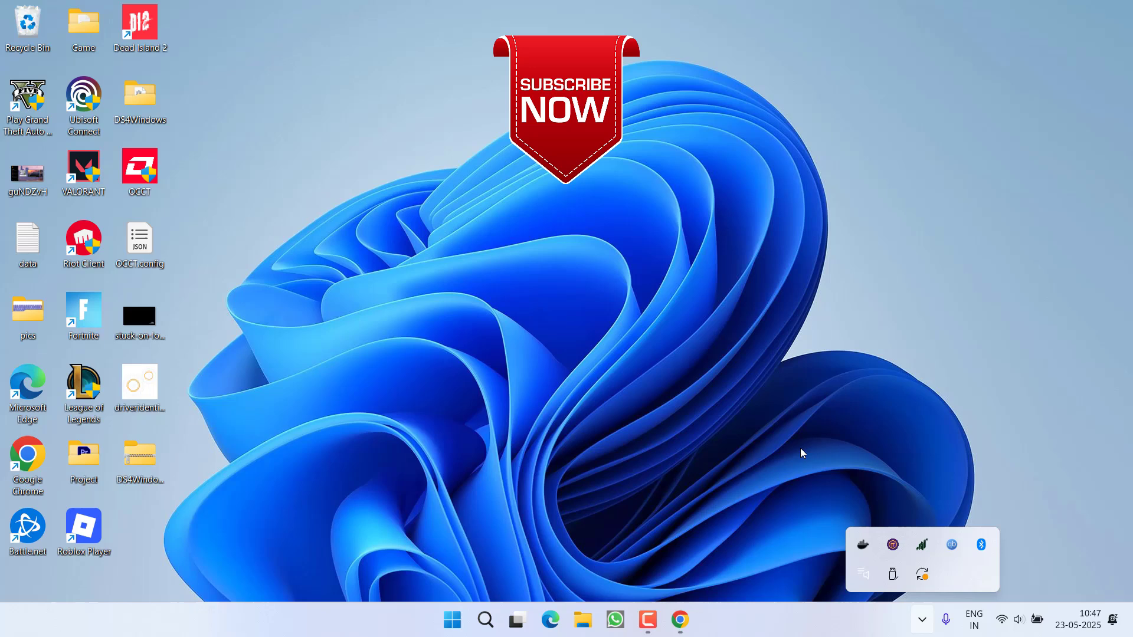